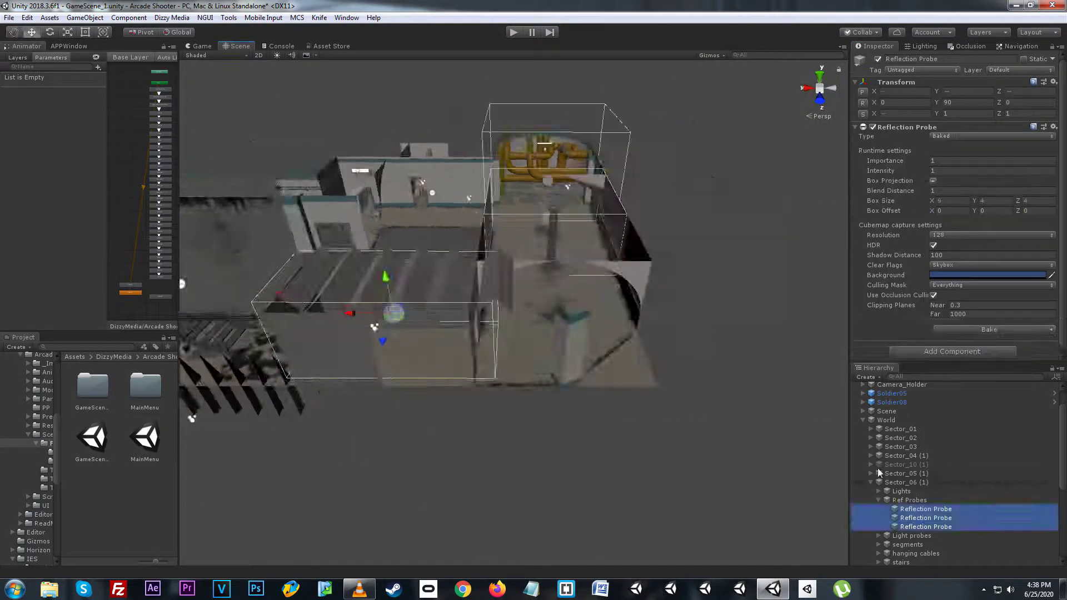
Select the first Sector_06 reflection probe and give it a 10×10×10 box size
double_click(927, 509)
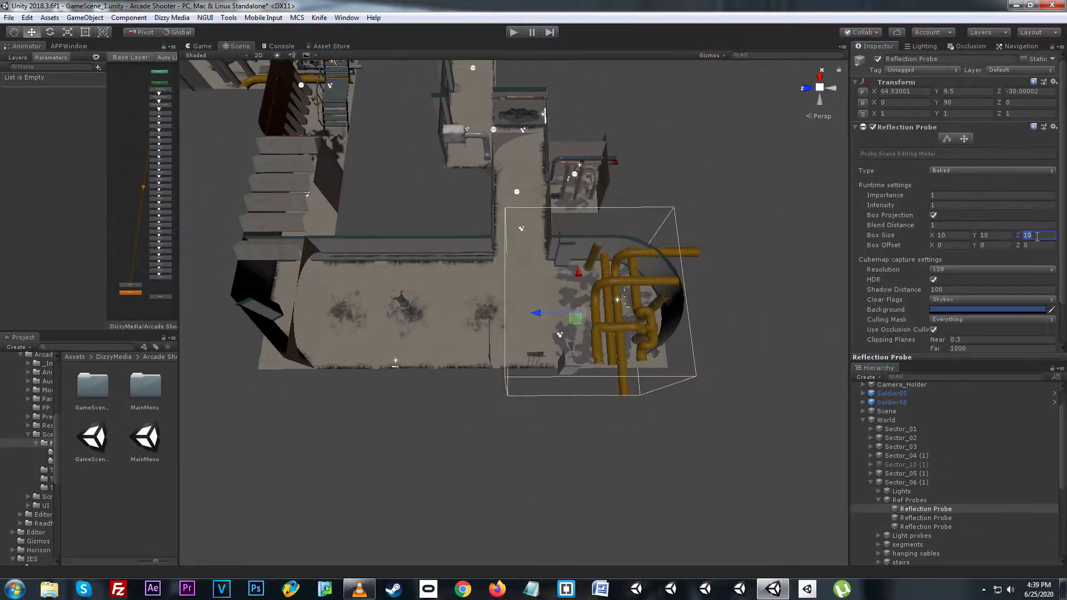
scroll(726, 367, up, 3)
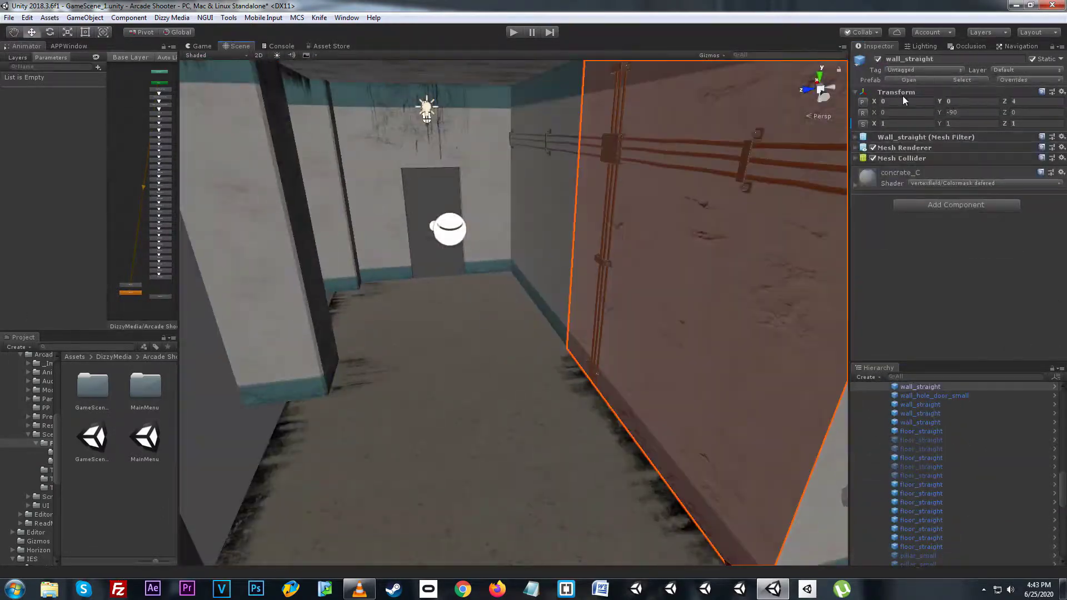
Open the Transform options for wall_straight (2) on the way to the IES Samples Point folder
right_click(905, 94)
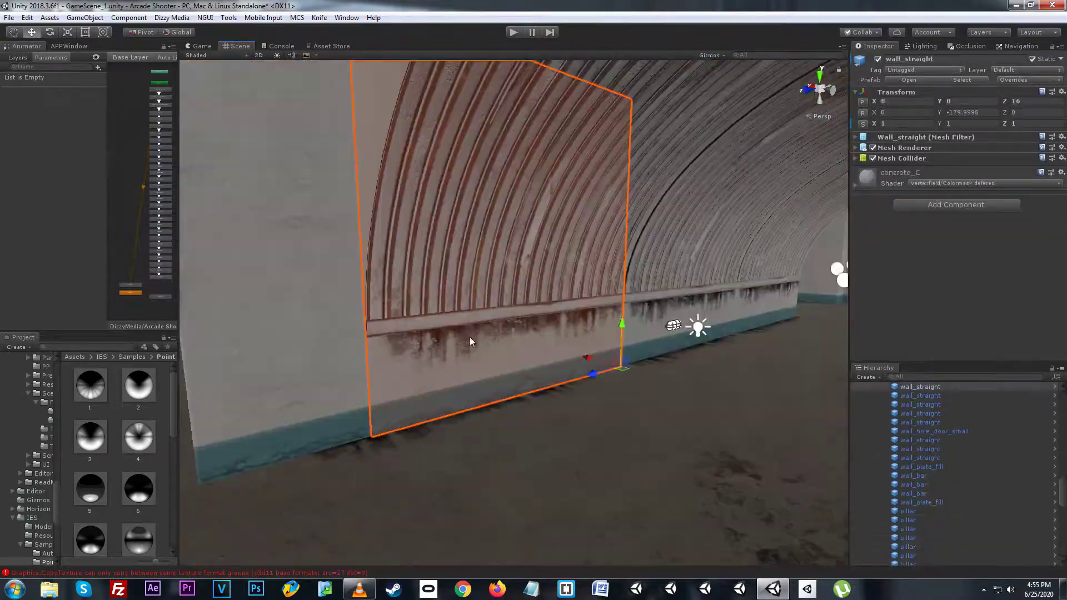
Select the f_decal_A decal on the tunnel wall
click(471, 341)
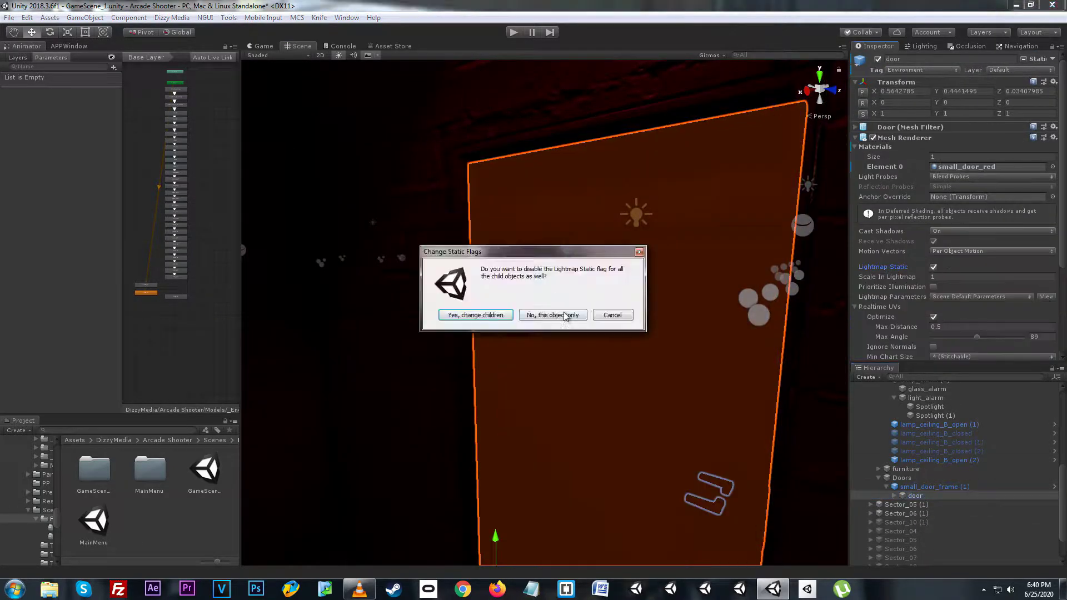
Clear Lightmap Static on the door for this object only, leaving its children unchanged
click(566, 315)
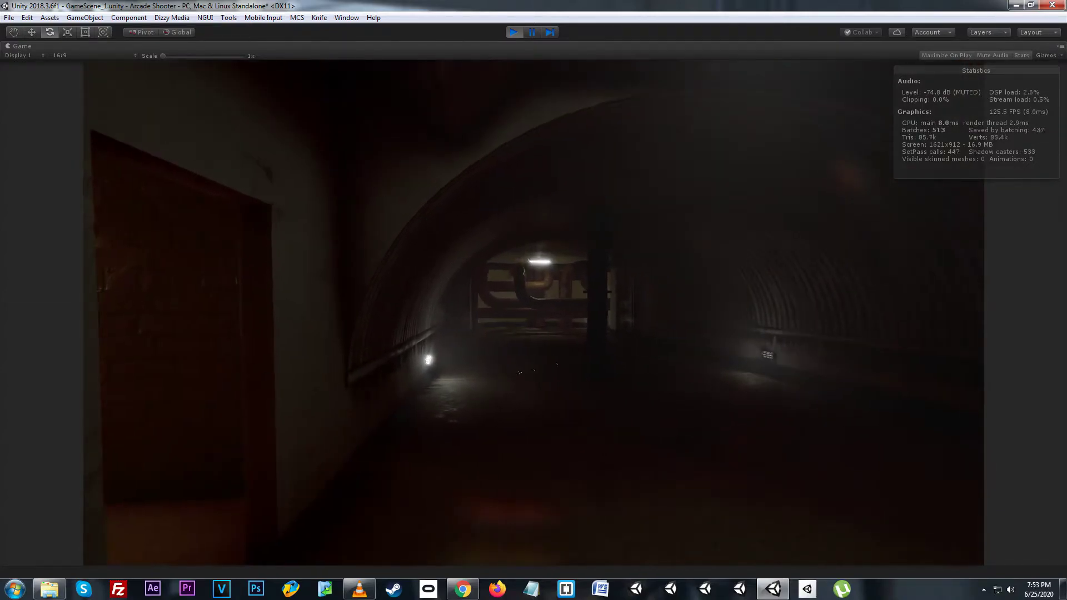
Fire down the corridor and walk forward to the door at its lit end
click(523, 327)
key(w)
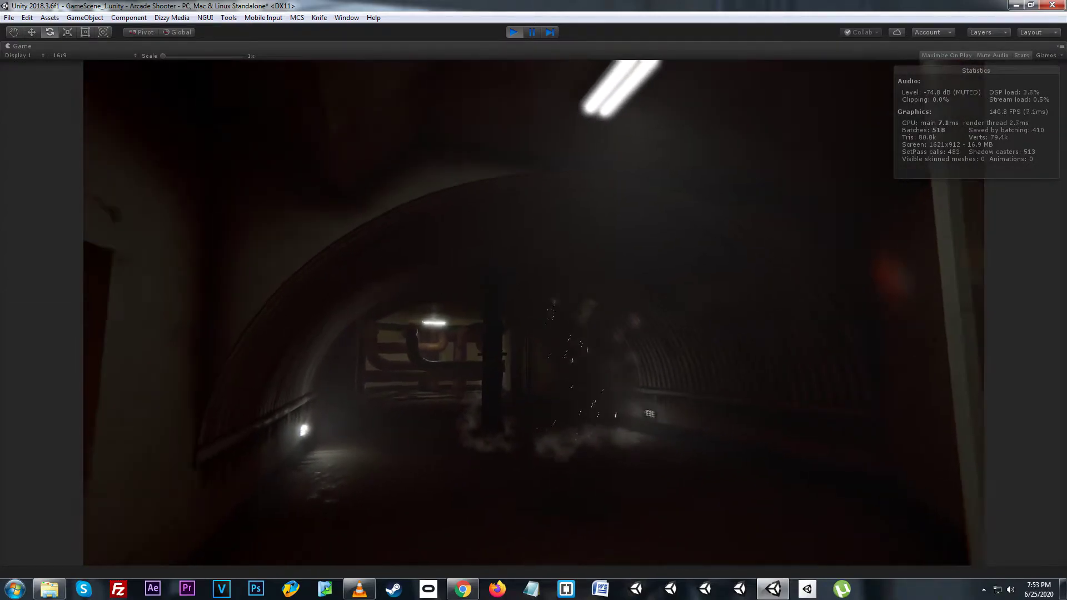
key(w)
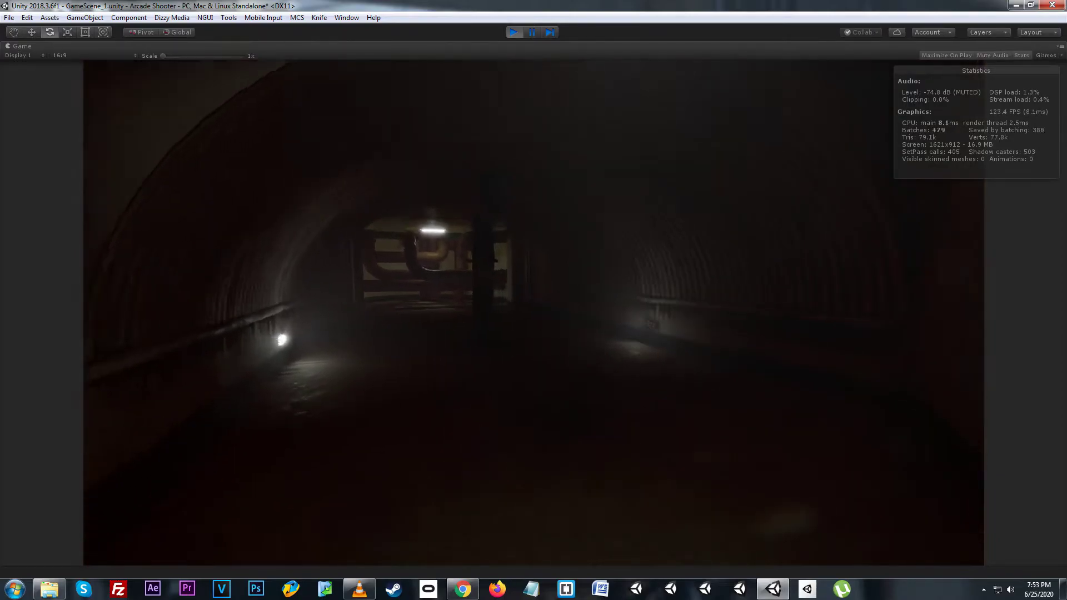
key(w)
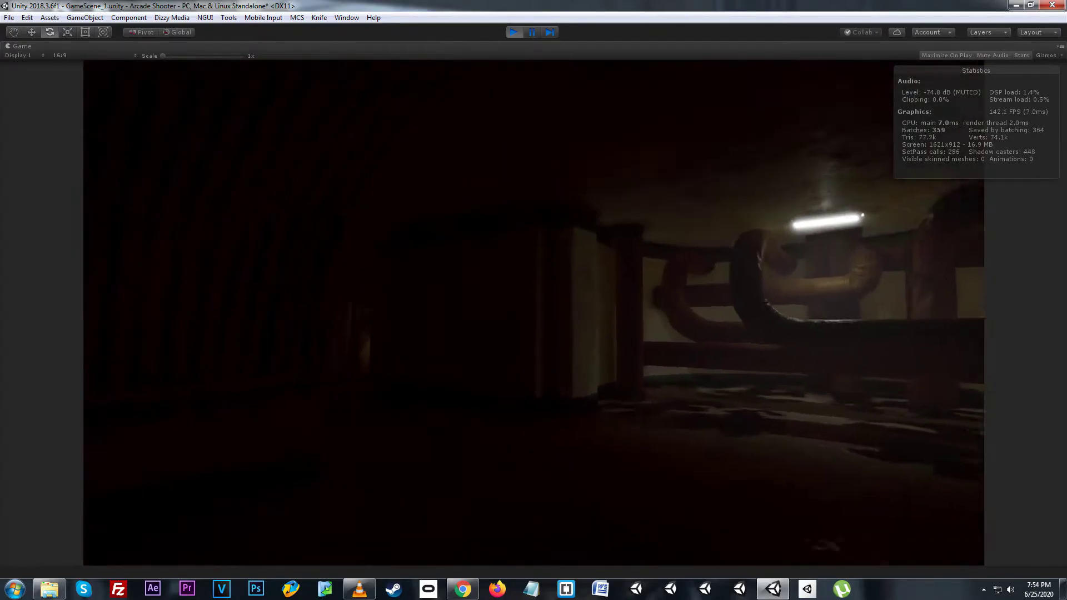
key(w)
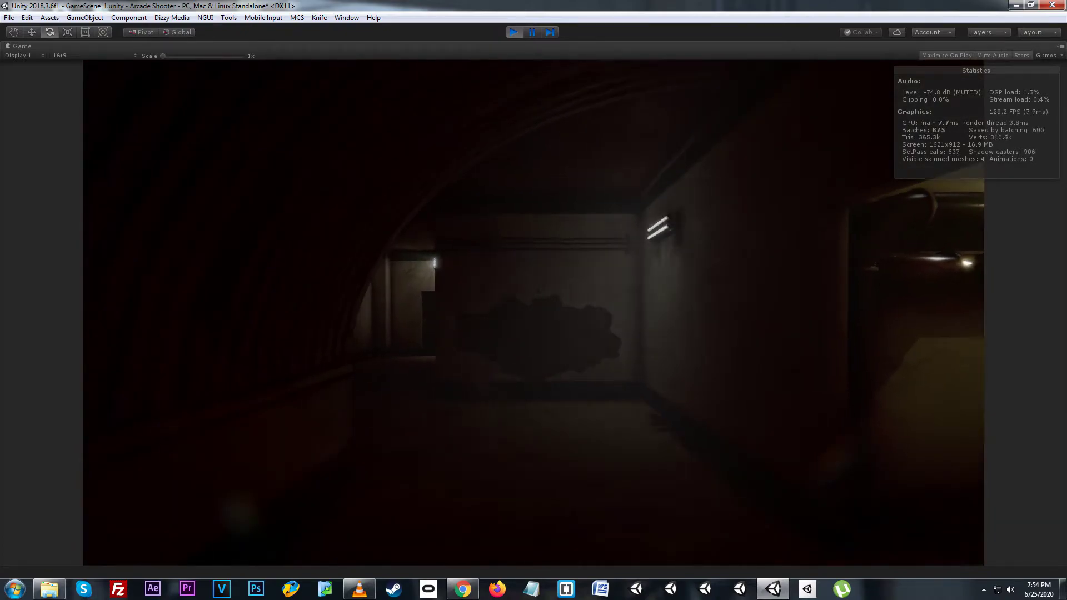
key(w)
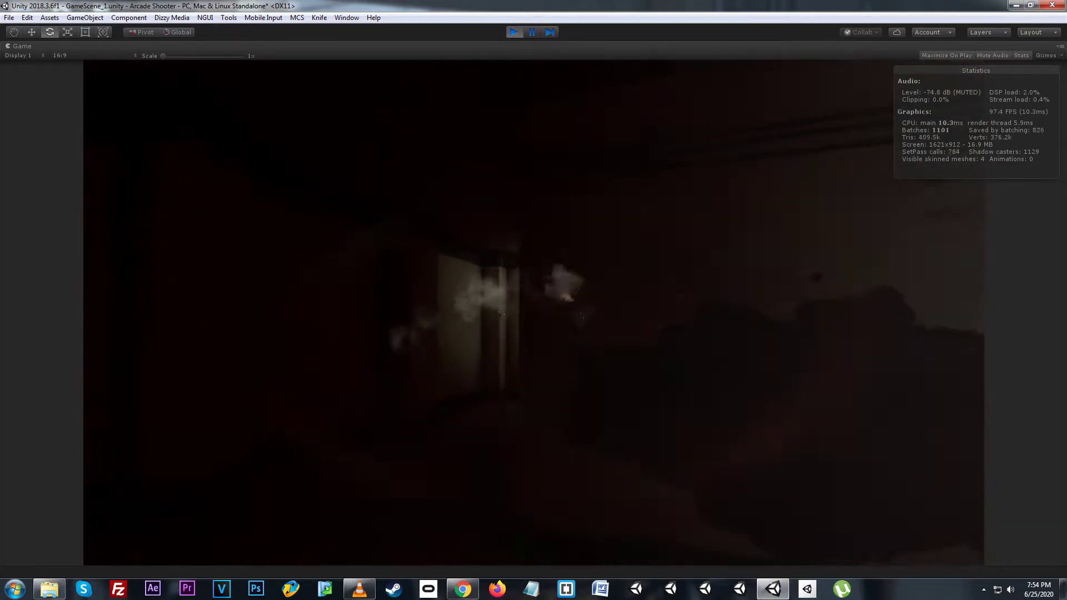
key(w)
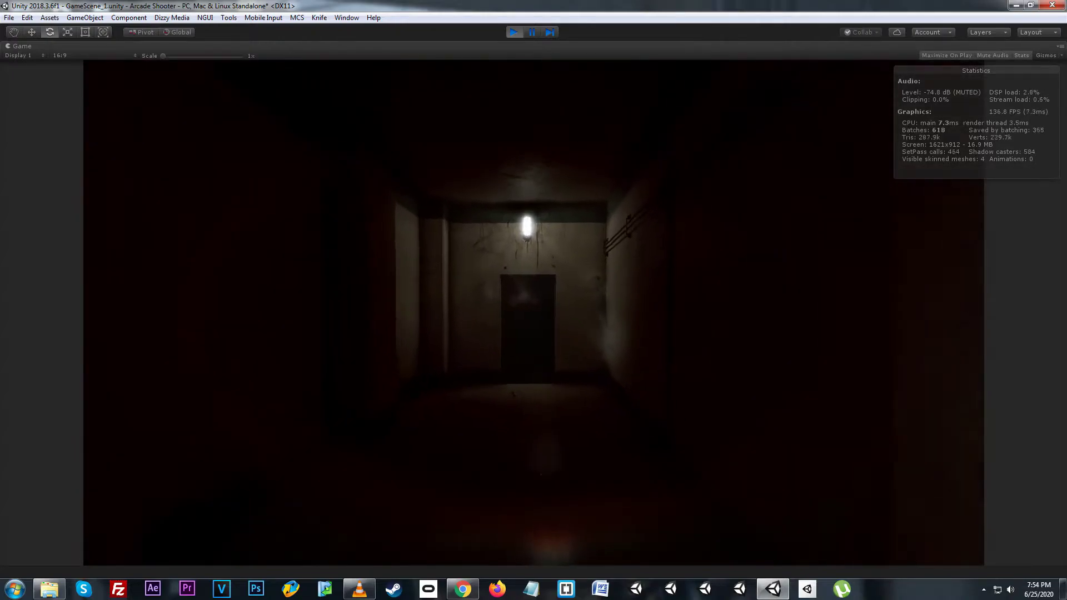
key(w)
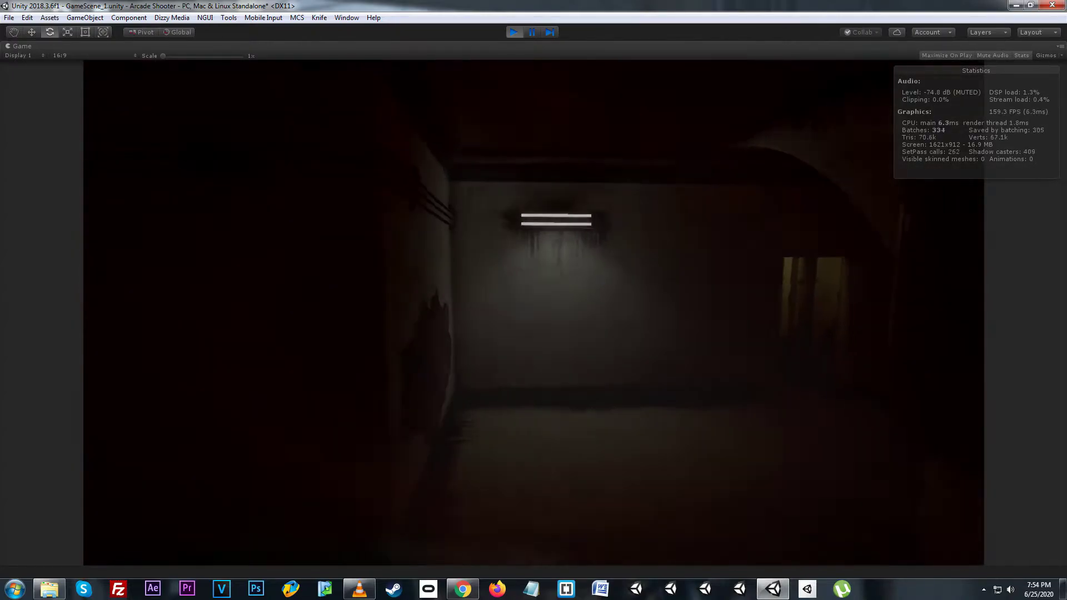
Sidestep through the tunnel and step through the doorway into the stair corridor
key(w)
key(w)
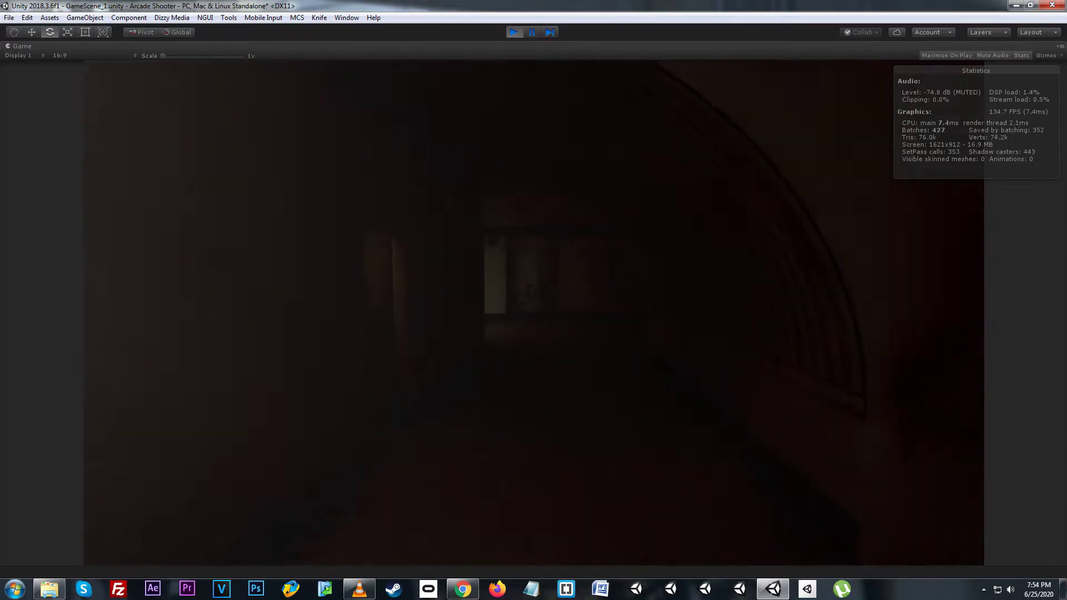
key(w)
key(w)
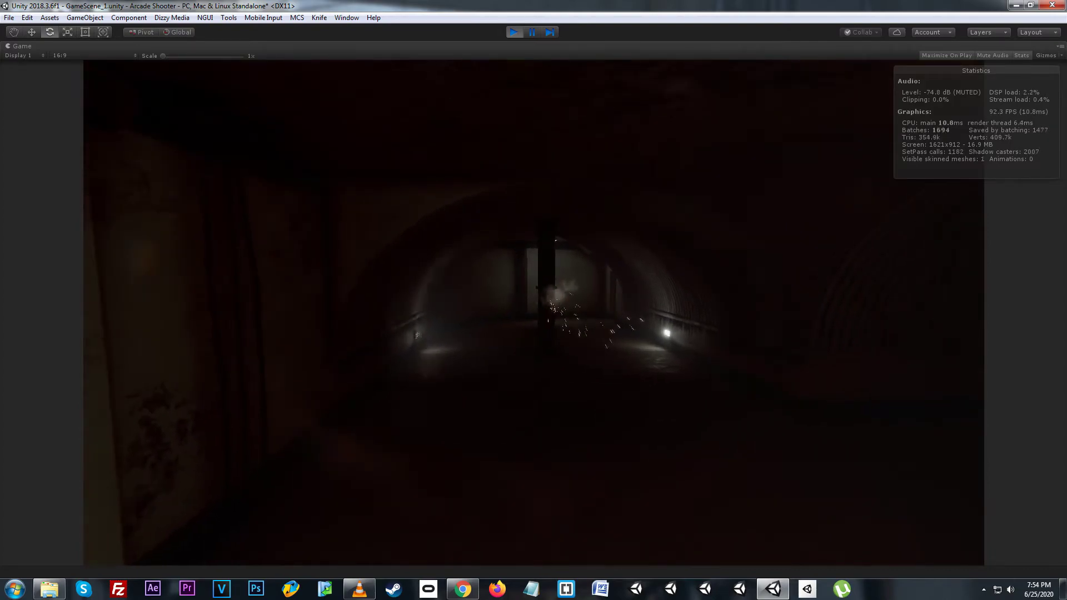
key(w)
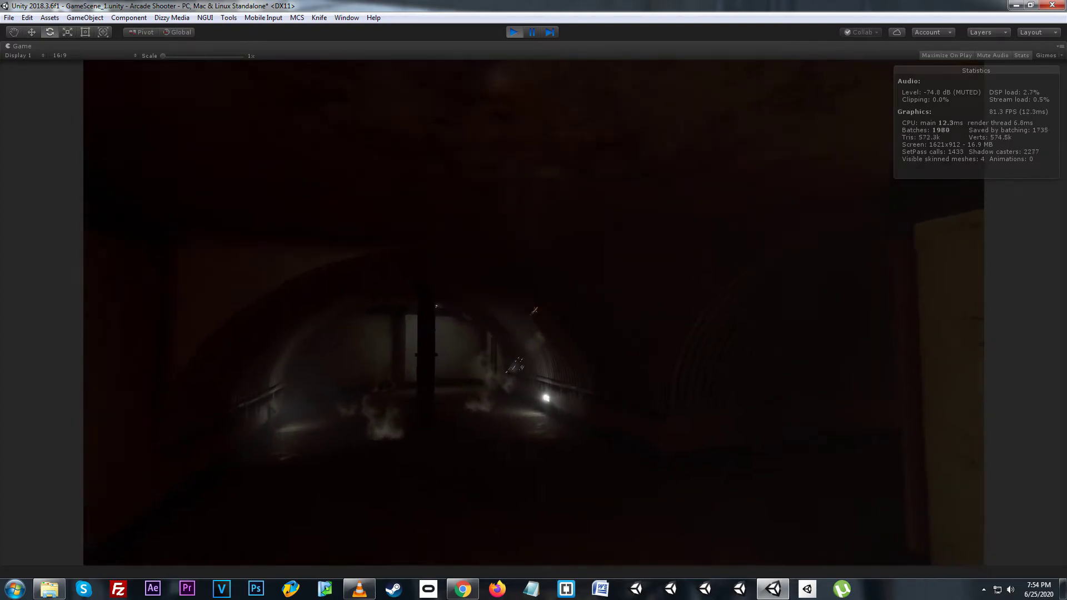
key(a)
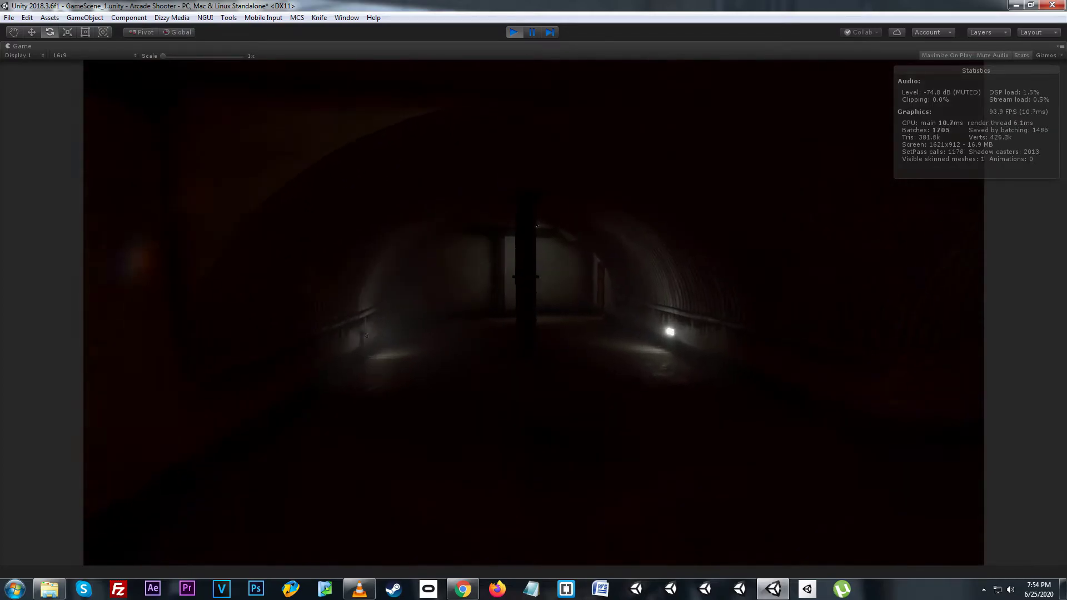
key(w)
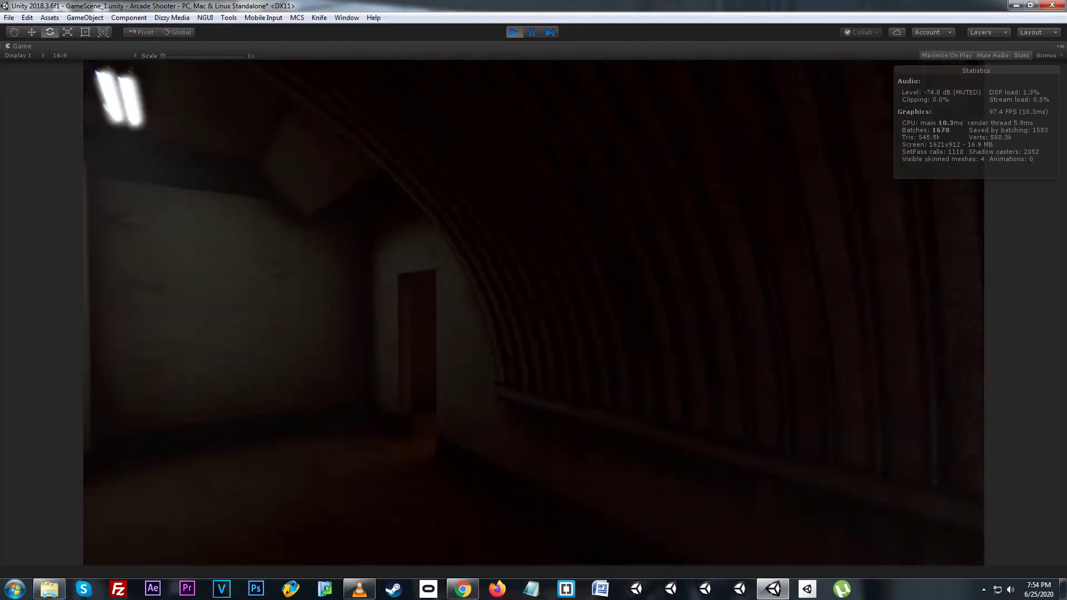
key(w)
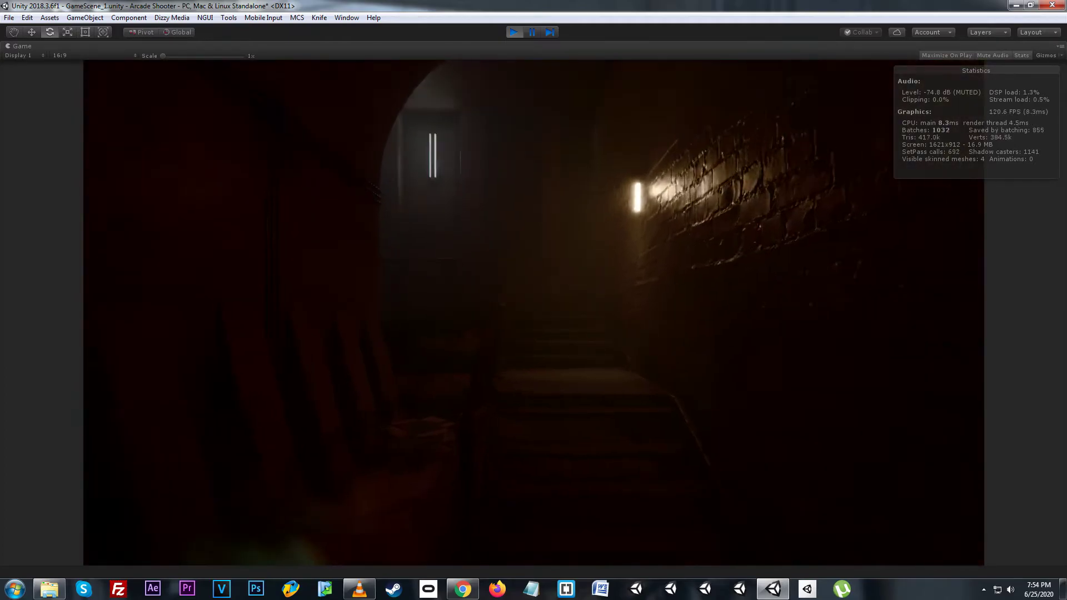